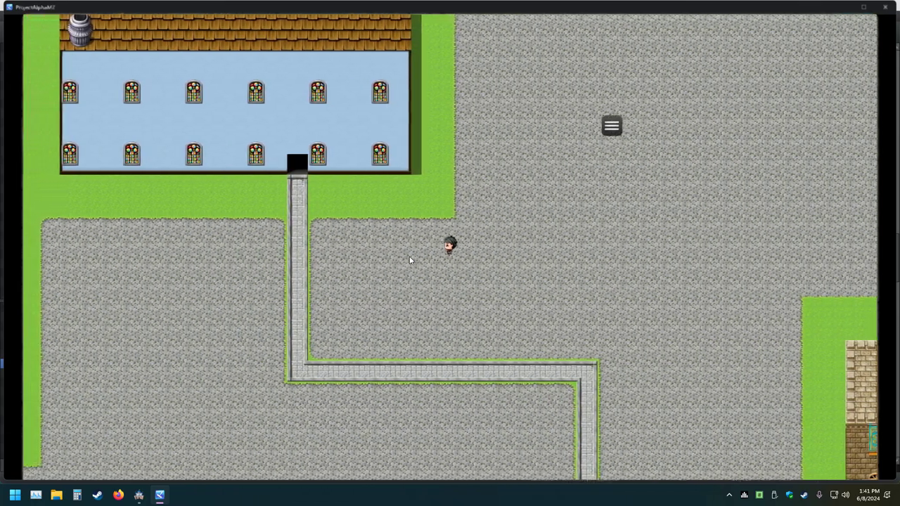
Walk the playtest character west past the blue building and along the north side of the grey stone building
{"action": "key", "text": "Left"}
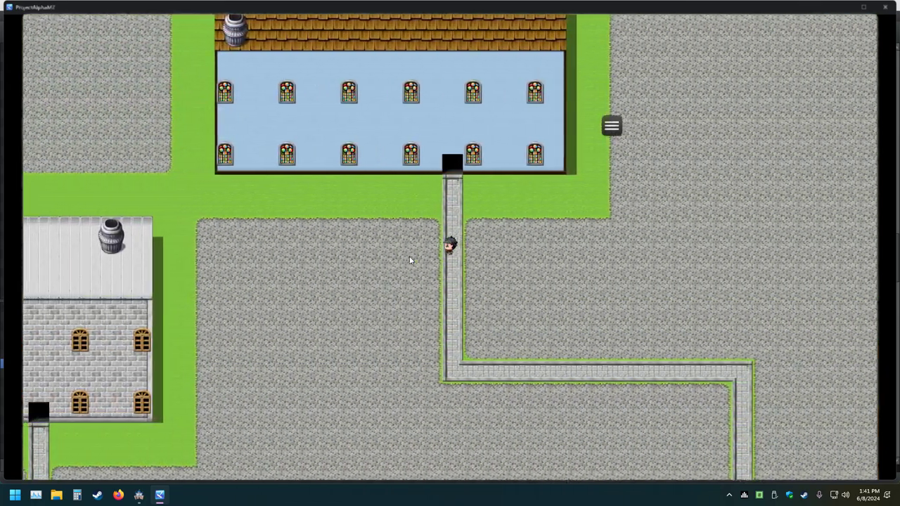
{"action": "key", "text": "Up"}
{"action": "key", "text": "Left"}
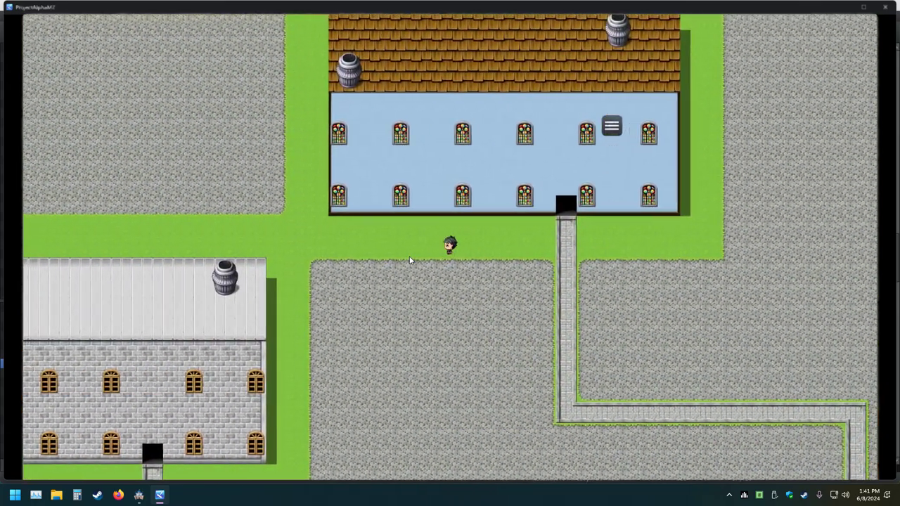
{"action": "key", "text": "Left"}
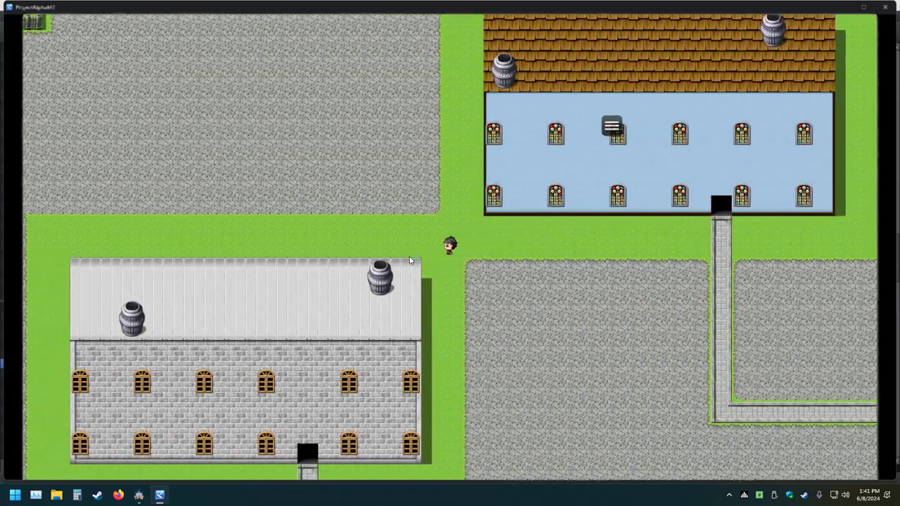
{"action": "key", "text": "Left"}
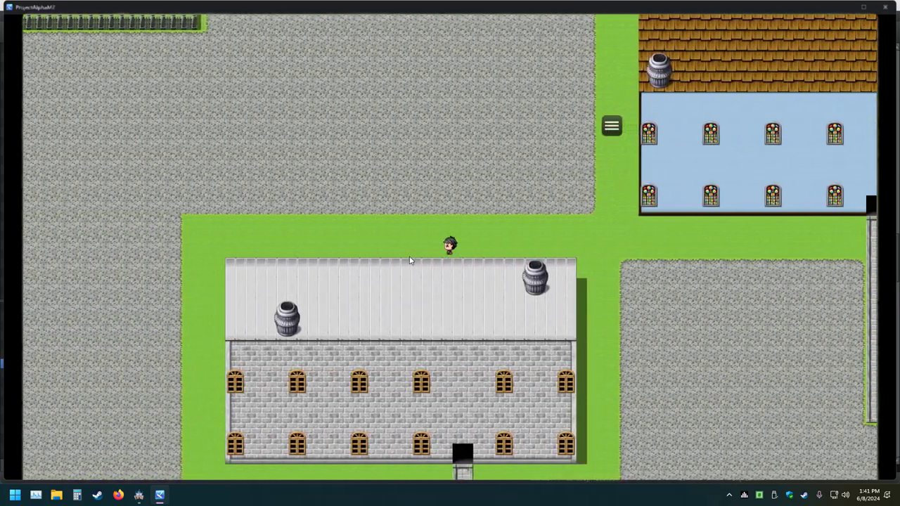
{"action": "key", "text": "Left"}
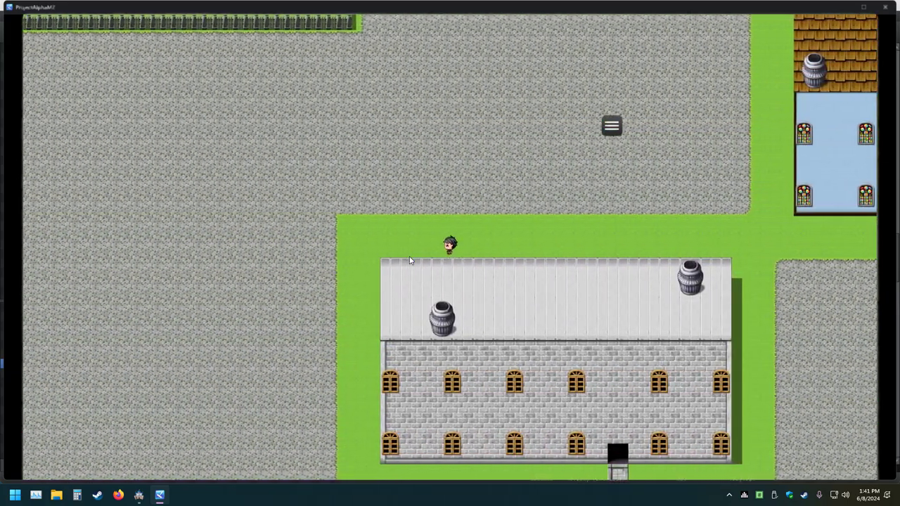
{"action": "key", "text": "Left"}
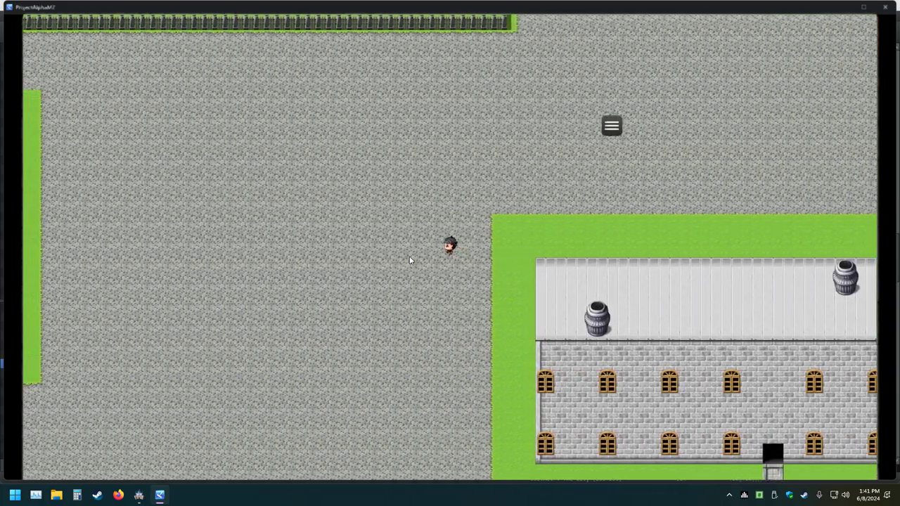
Continue walking southwest past the yellow-roofed building to the city's western wall, and close the playtest
{"action": "key", "text": "Down"}
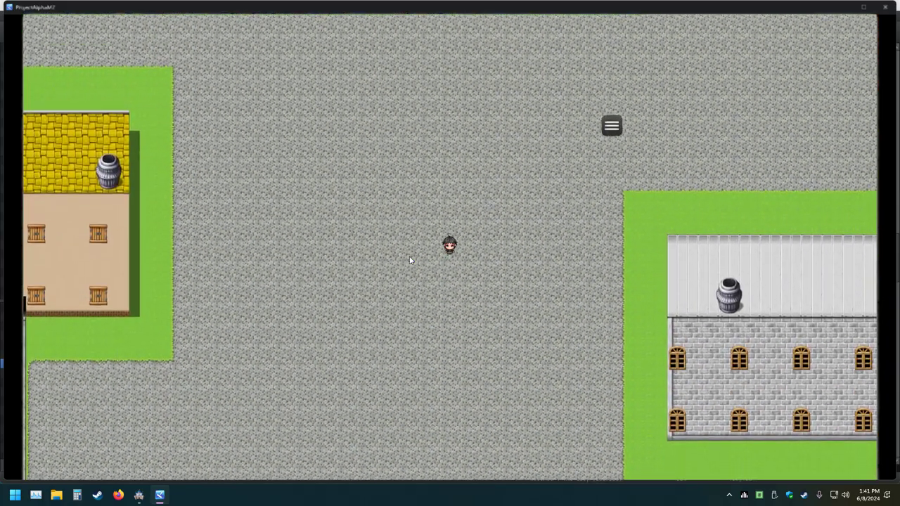
{"action": "key", "text": "Left"}
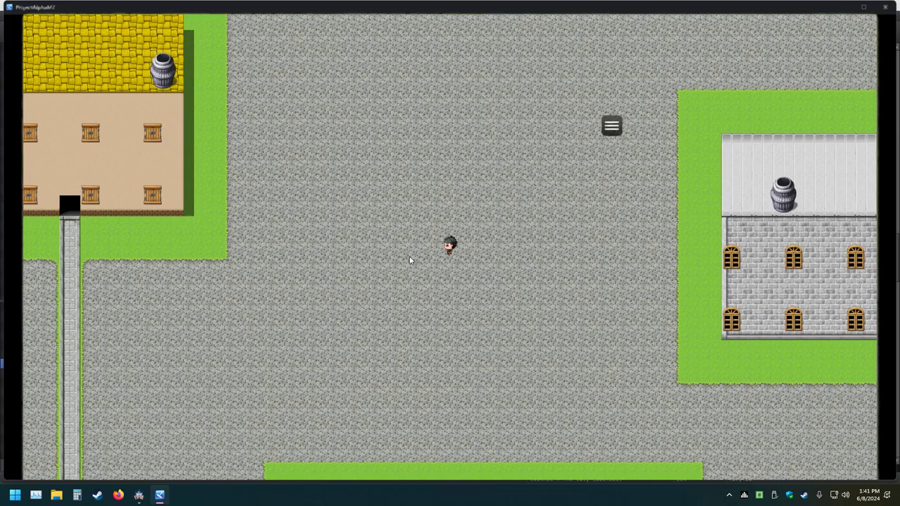
{"action": "key", "text": "Left"}
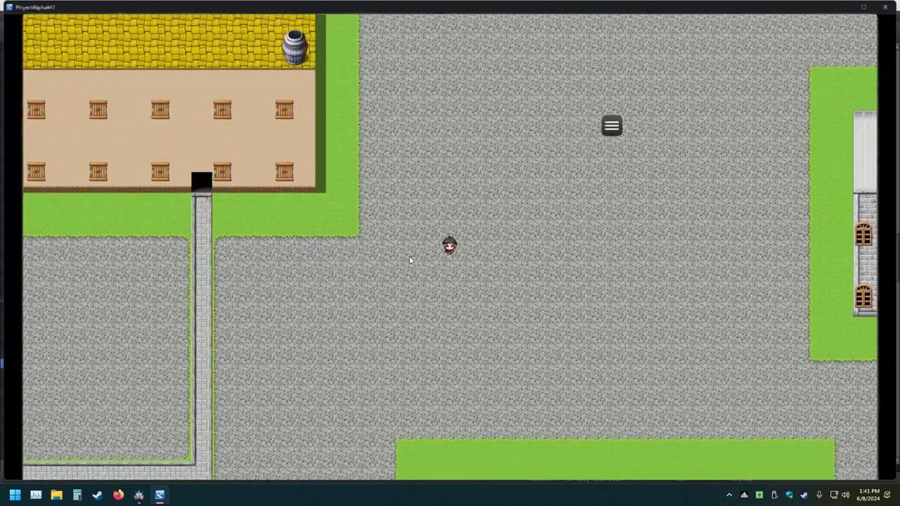
{"action": "key", "text": "Left"}
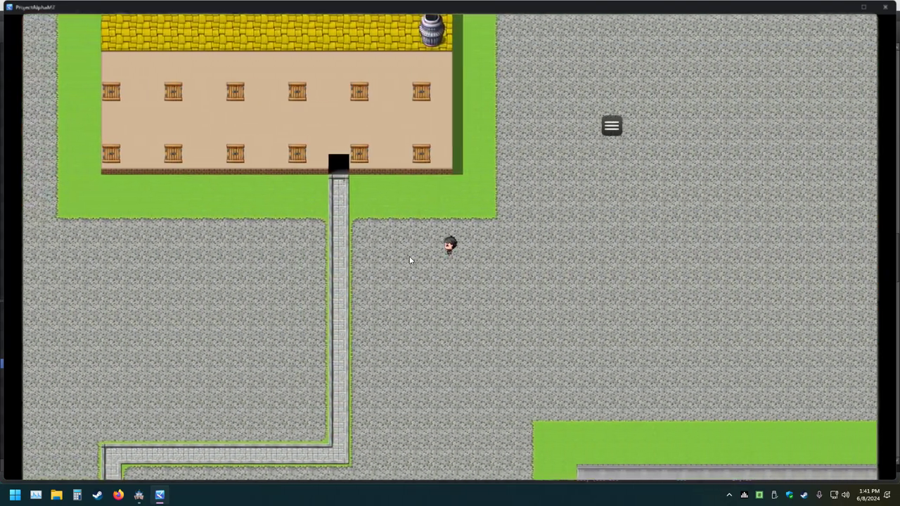
{"action": "key", "text": "Left"}
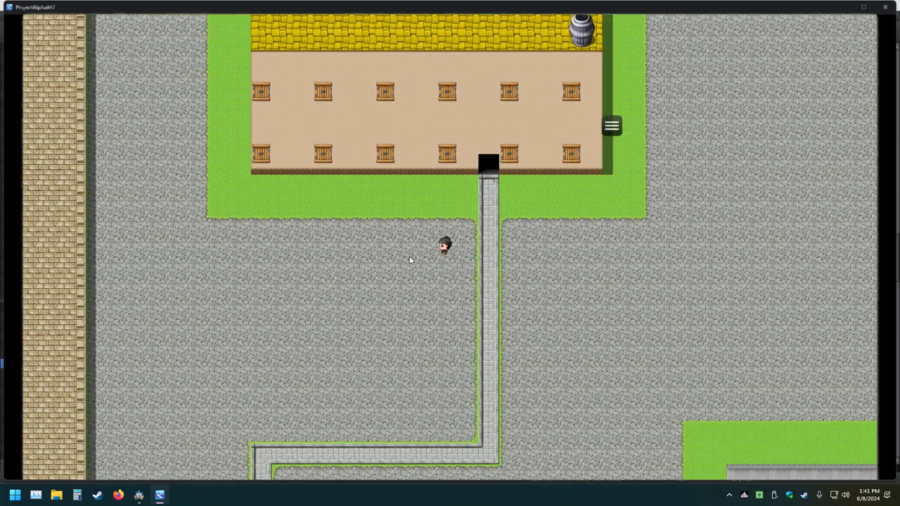
{"action": "key", "text": "Left"}
{"action": "key", "text": "Left"}
{"action": "key", "text": "Escape"}
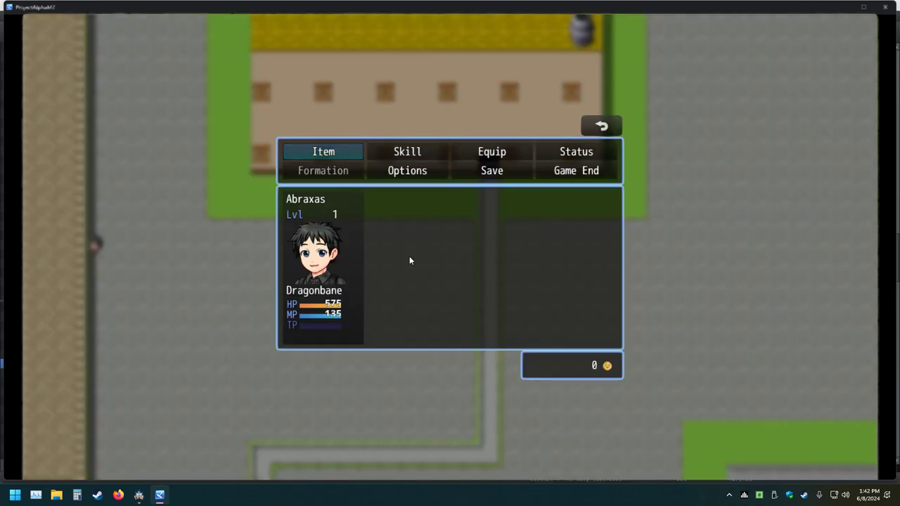
{"action": "key", "text": "Escape"}
{"action": "key", "text": "alt+F4"}
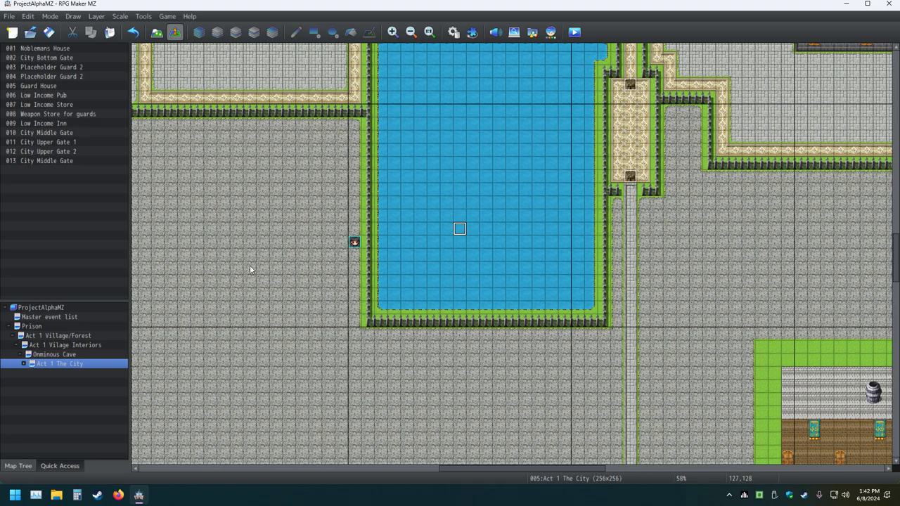
Create a new event on the stone ground at tile 116,132 and begin adding a command to its contents
{"action": "right_click", "coordinate": [315, 281]}
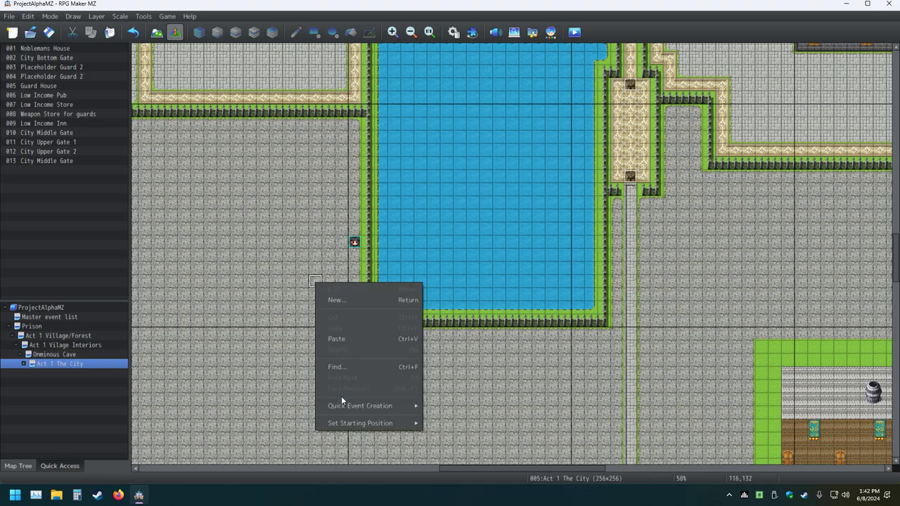
{"action": "left_click", "coordinate": [340, 299]}
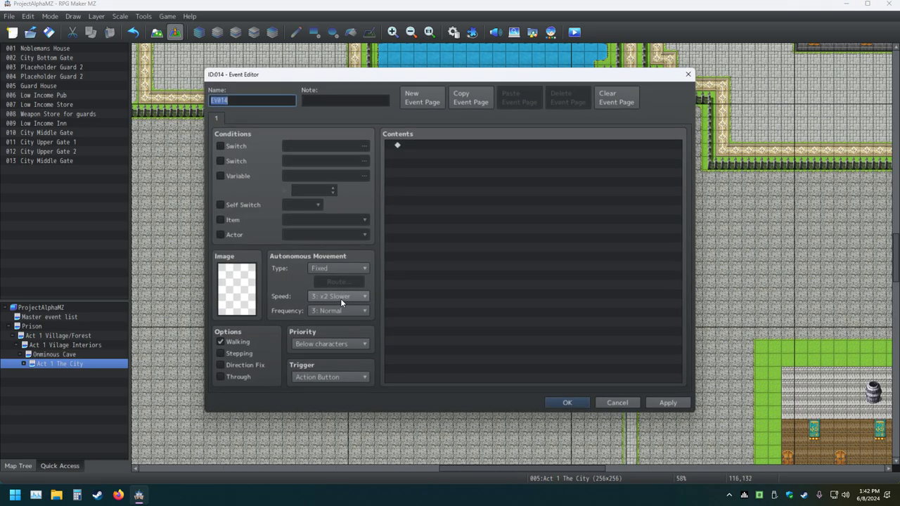
{"action": "left_click", "coordinate": [434, 145]}
{"action": "double_click", "coordinate": [434, 144]}
Add a Set Movement Route command for the Player that changes the speed to 1, with Wait for Completion on
{"action": "left_click", "coordinate": [430, 120]}
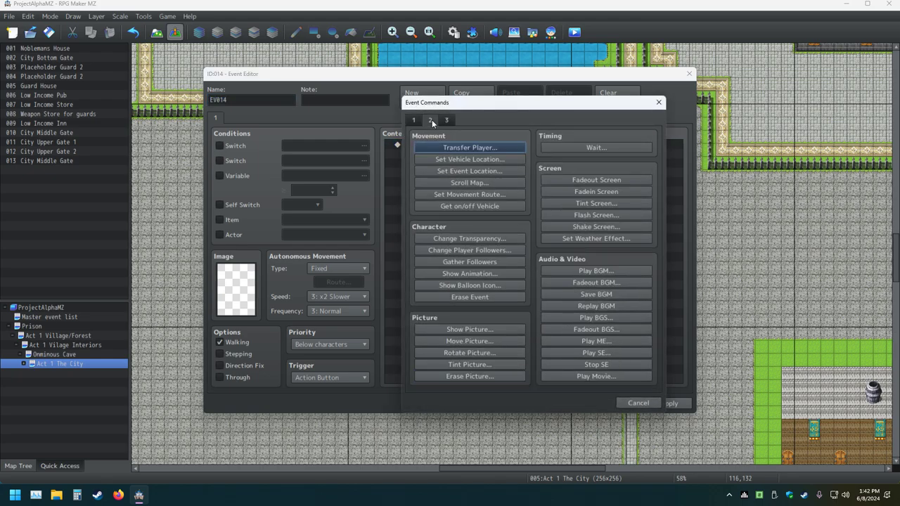
{"action": "left_click", "coordinate": [415, 120]}
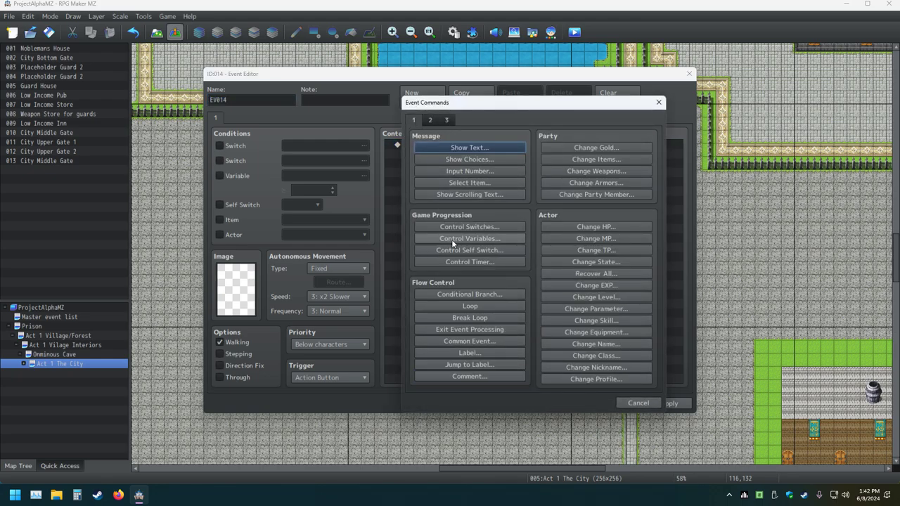
{"action": "left_click", "coordinate": [429, 121]}
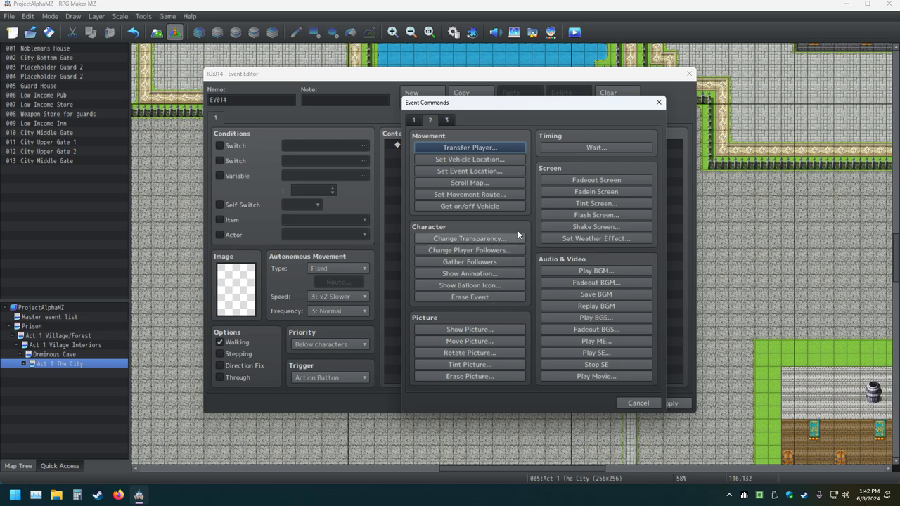
{"action": "left_click", "coordinate": [487, 194]}
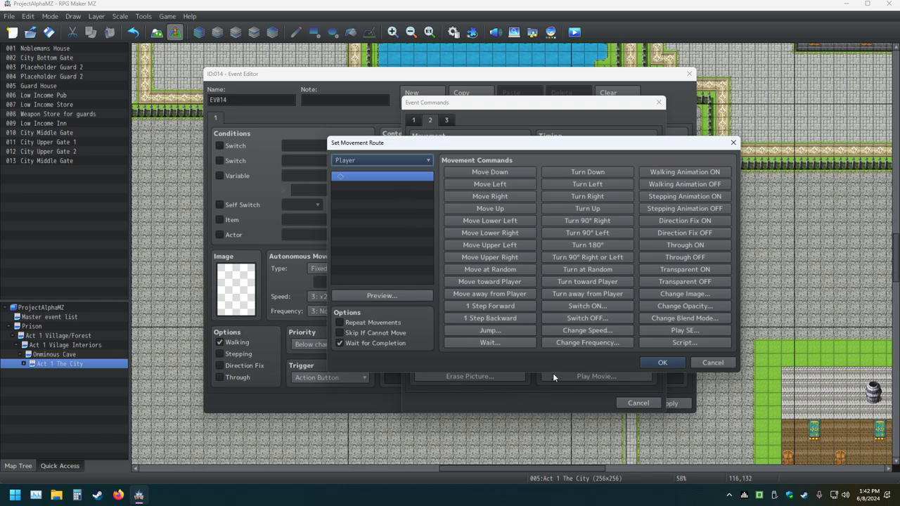
{"action": "left_click", "coordinate": [605, 330]}
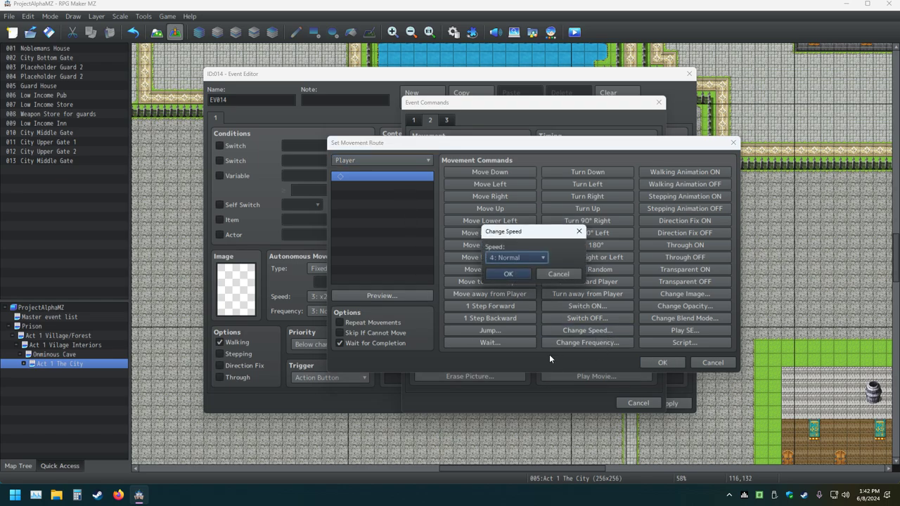
{"action": "left_click", "coordinate": [516, 257]}
{"action": "left_click", "coordinate": [514, 268]}
{"action": "left_click", "coordinate": [518, 276]}
{"action": "left_click", "coordinate": [655, 362]}
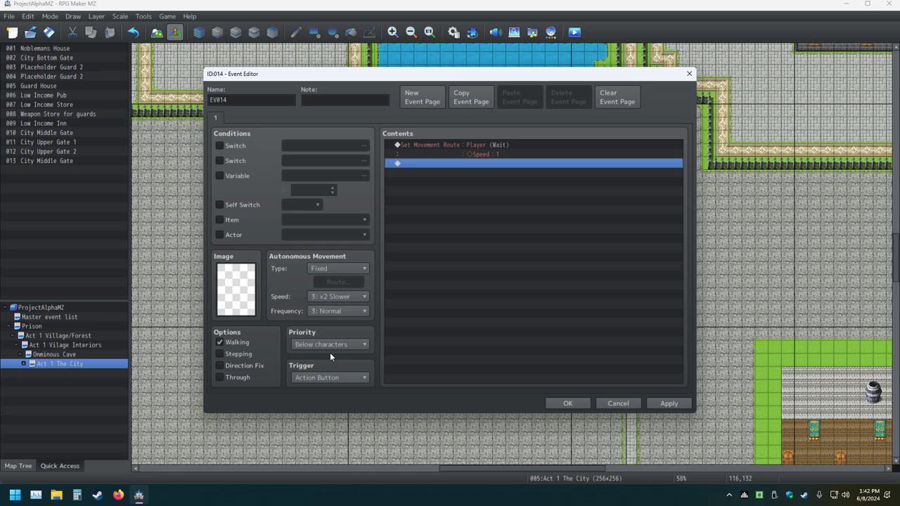
Set the event's trigger to Parallel, add an Erase Event command after the movement route, and confirm the event
{"action": "left_click", "coordinate": [348, 379]}
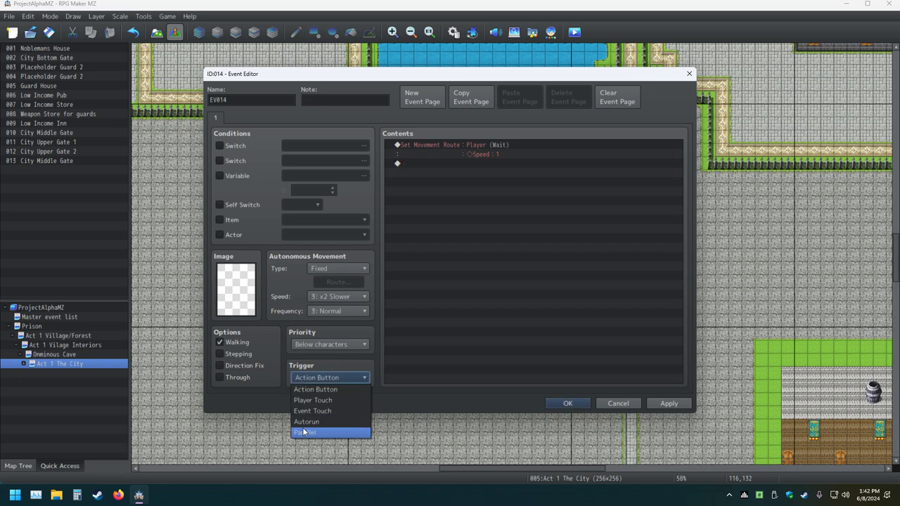
{"action": "left_click", "coordinate": [303, 433]}
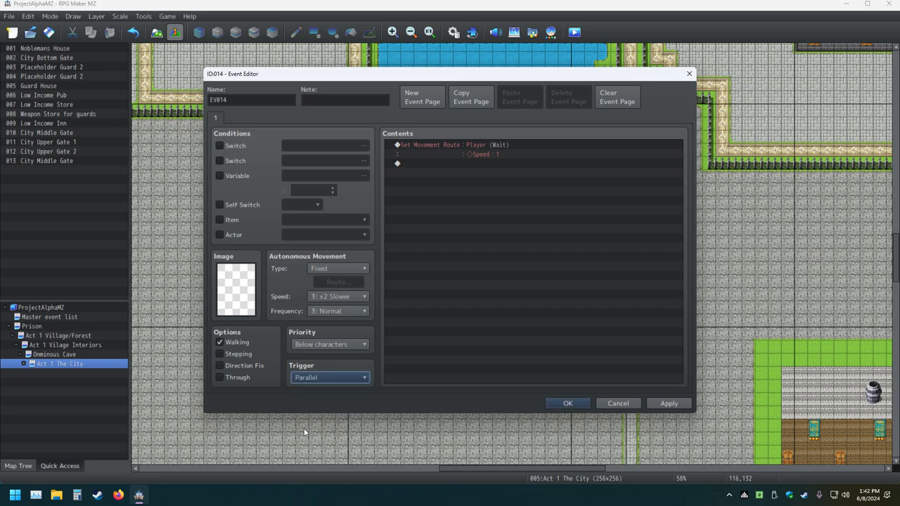
{"action": "double_click", "coordinate": [428, 163]}
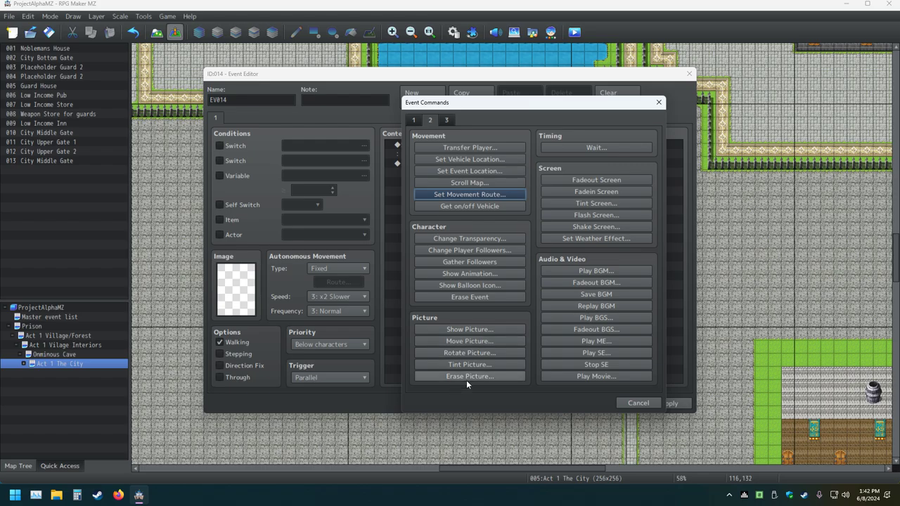
{"action": "left_click", "coordinate": [413, 120]}
{"action": "left_click", "coordinate": [429, 120]}
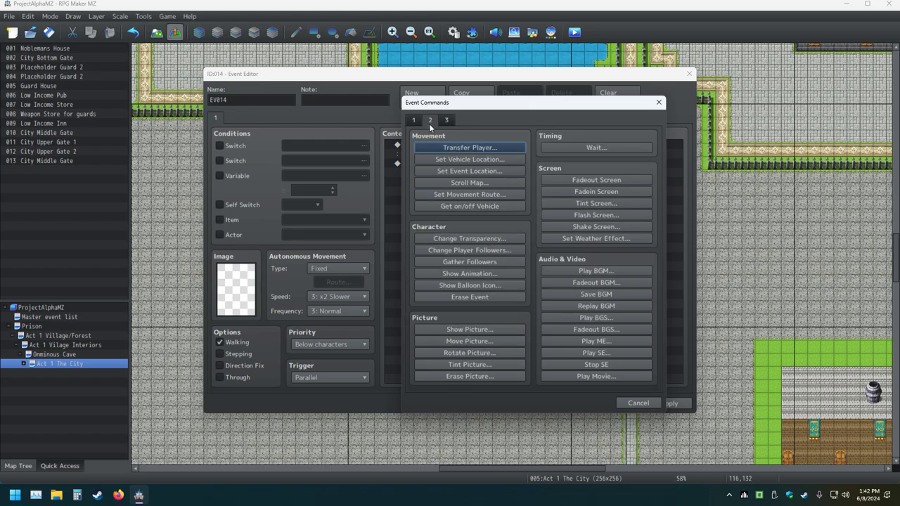
{"action": "left_click", "coordinate": [485, 297]}
{"action": "left_click", "coordinate": [582, 404]}
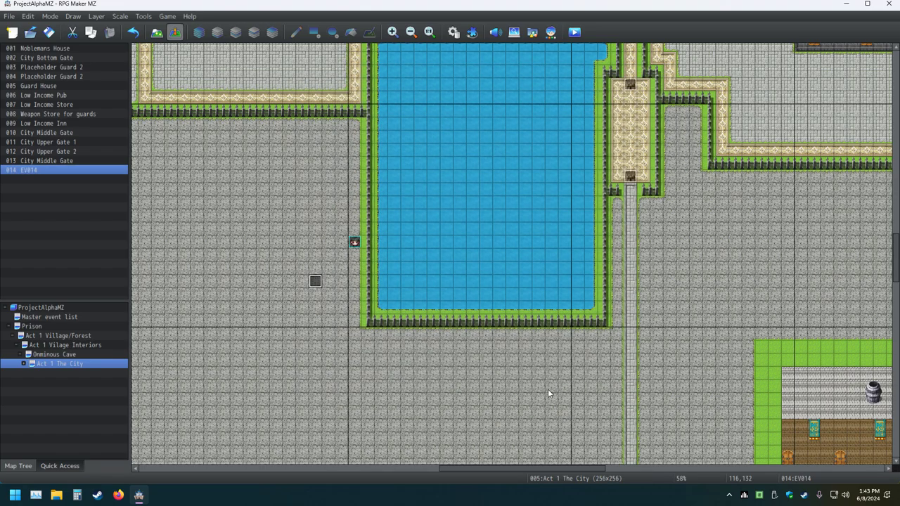
Save the game and playtest it, walking the character west from the fenced pool to check the reduced walking speed
{"action": "left_click", "coordinate": [574, 32]}
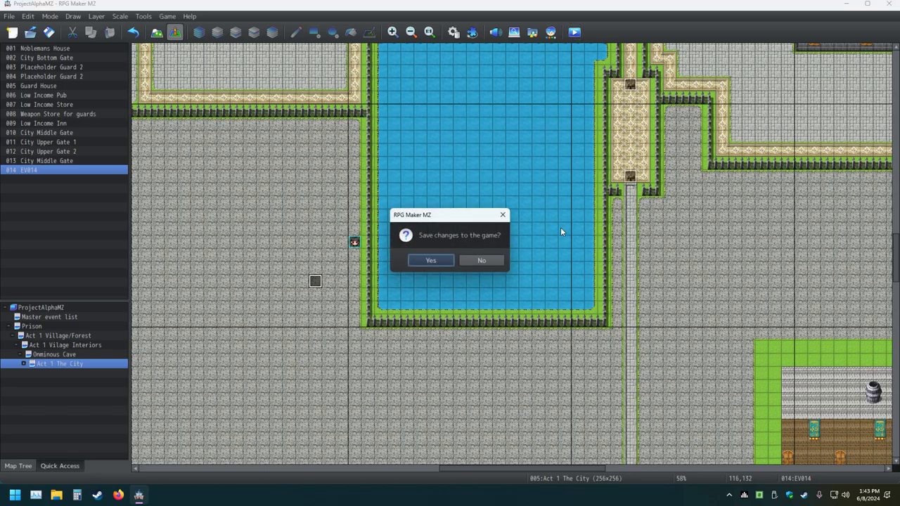
{"action": "left_click", "coordinate": [445, 263]}
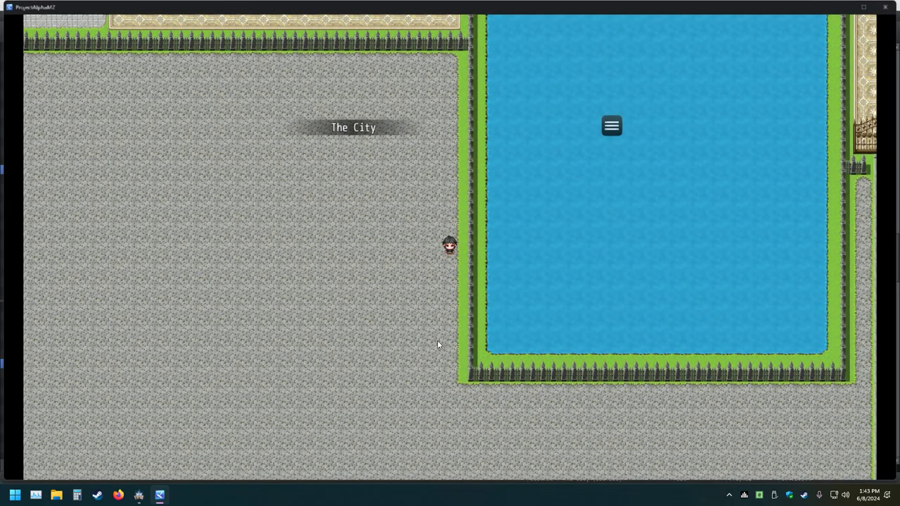
{"action": "key", "text": "Left"}
{"action": "key", "text": "Left"}
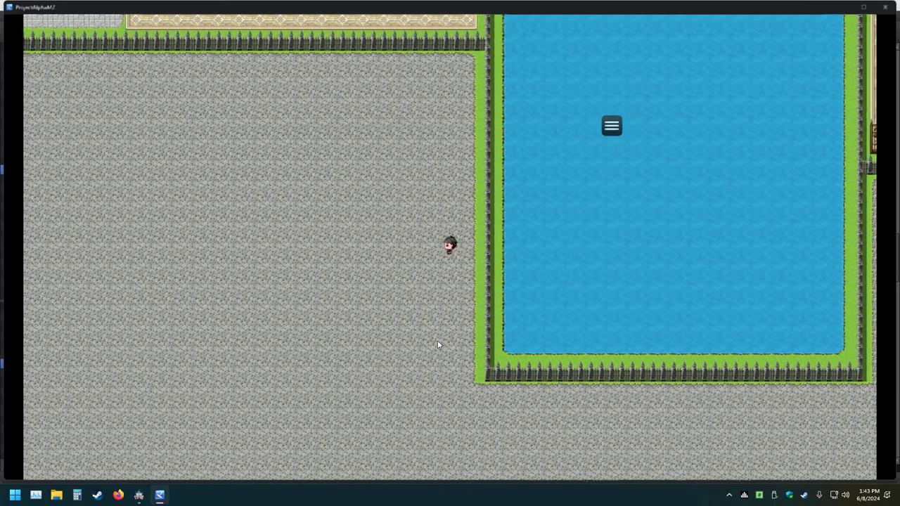
{"action": "key", "text": "Left"}
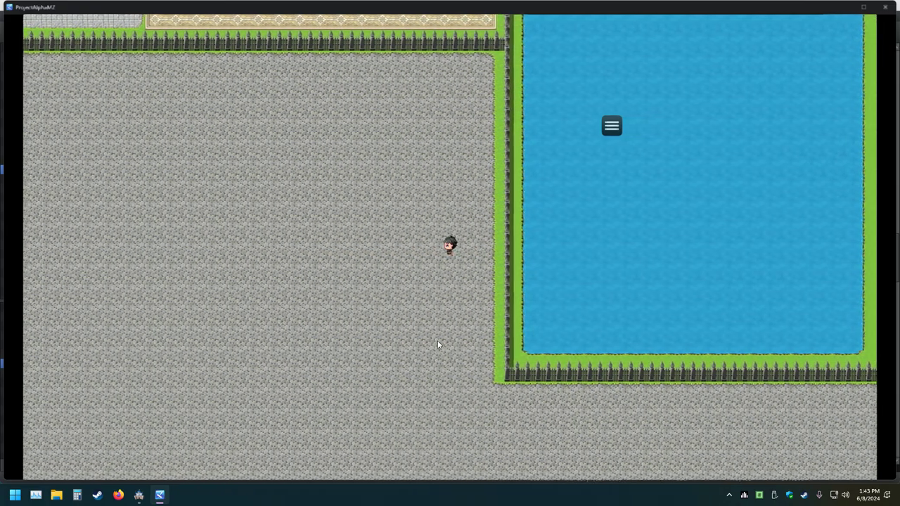
{"action": "key", "text": "Left"}
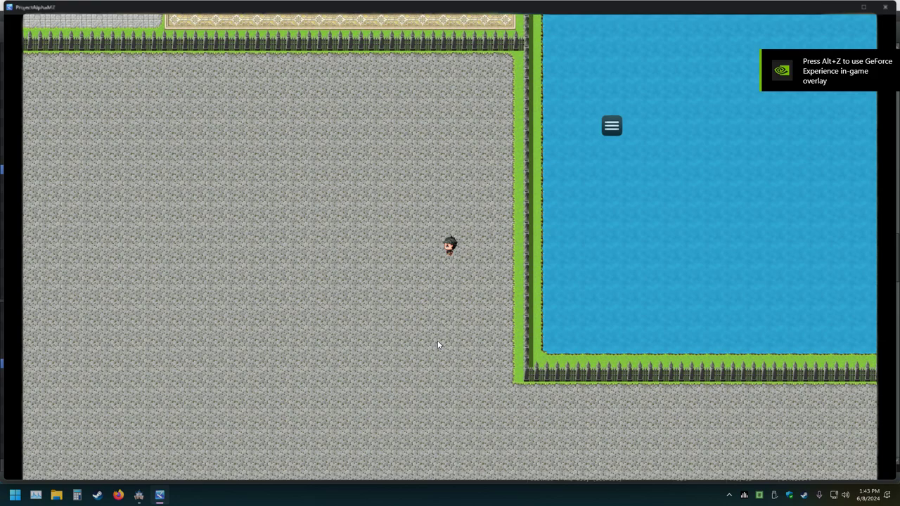
{"action": "key", "text": "Left"}
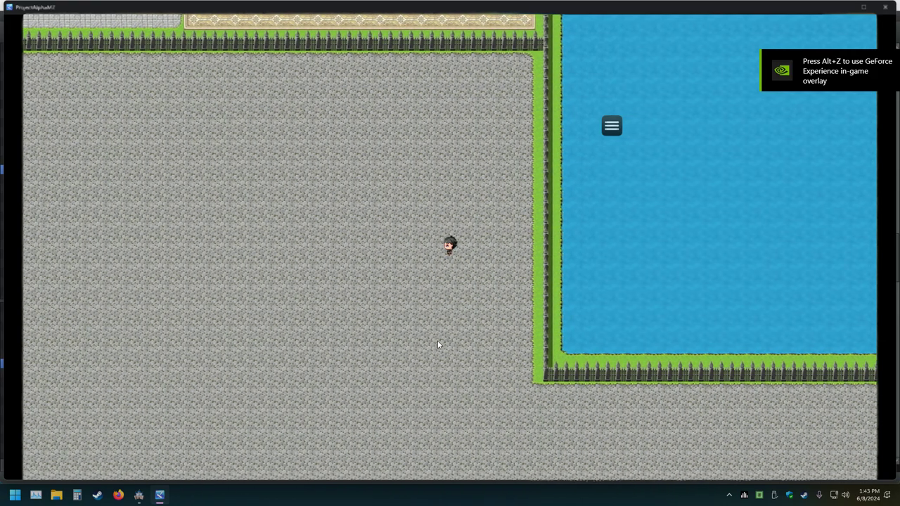
{"action": "key", "text": "Left"}
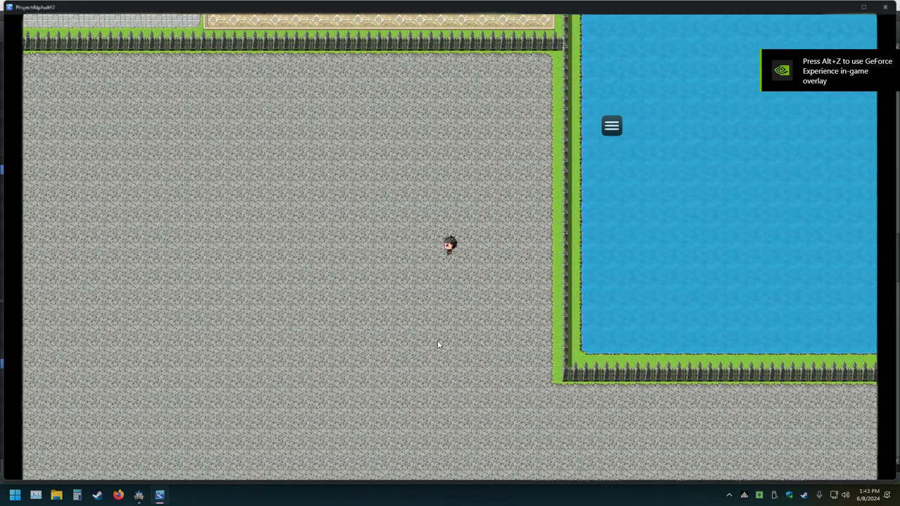
{"action": "key", "text": "Left"}
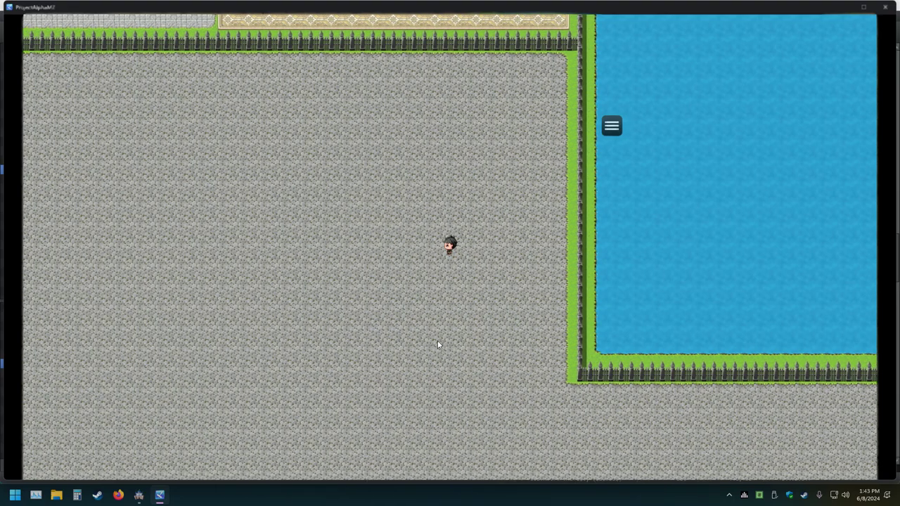
{"action": "key", "text": "alt+F4"}
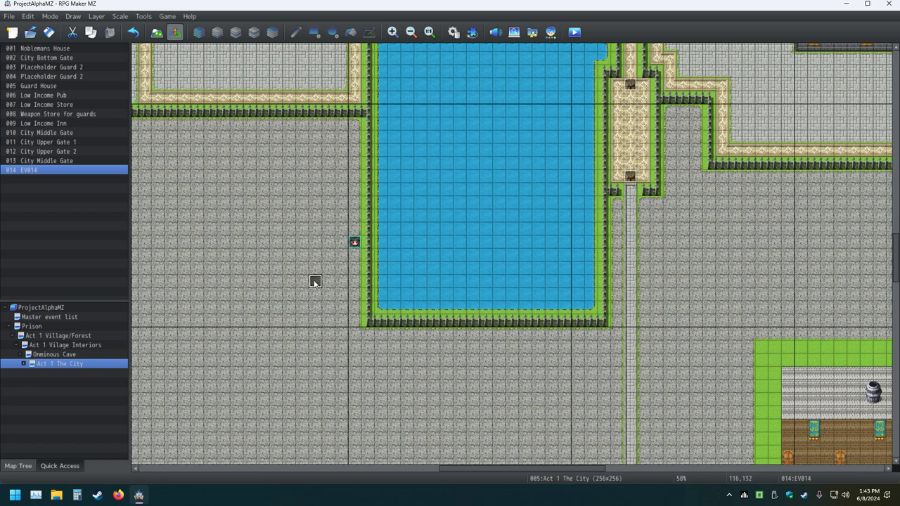
Delete the speed-test event at tile 116,132 and save the project
{"action": "key", "text": "Delete"}
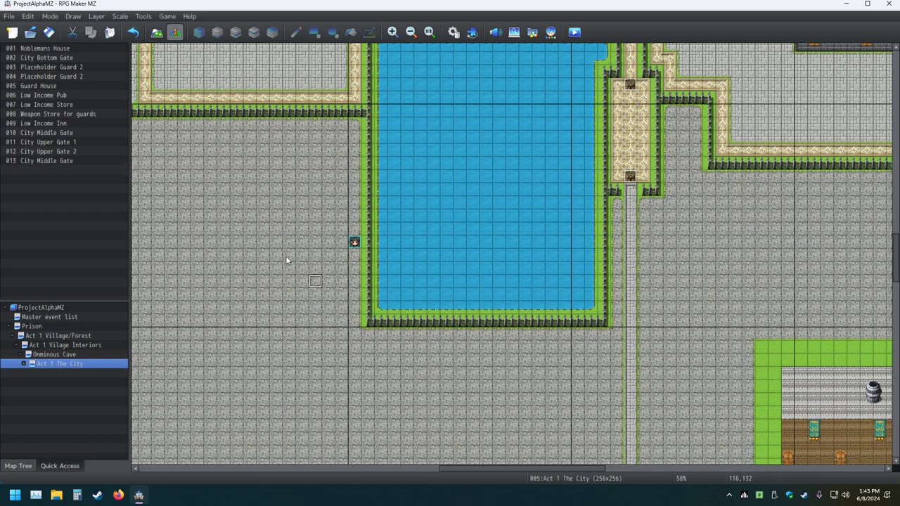
{"action": "left_click", "coordinate": [48, 31]}
{"action": "left_click", "coordinate": [353, 243]}
{"action": "key", "text": "ctrl+x"}
Switch to map editing and examine the empty fenced grass area beside the western wall of Act 1 The City
{"action": "left_click", "coordinate": [157, 31]}
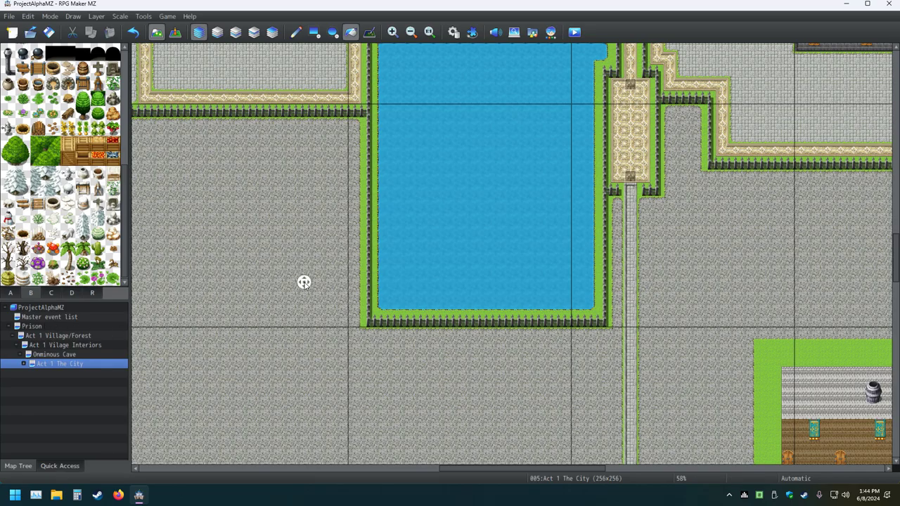
{"action": "middle_click_drag", "start_coordinate": [304, 282], "coordinate": [353, 213]}
{"action": "middle_click_drag", "start_coordinate": [331, 266], "coordinate": [284, 276]}
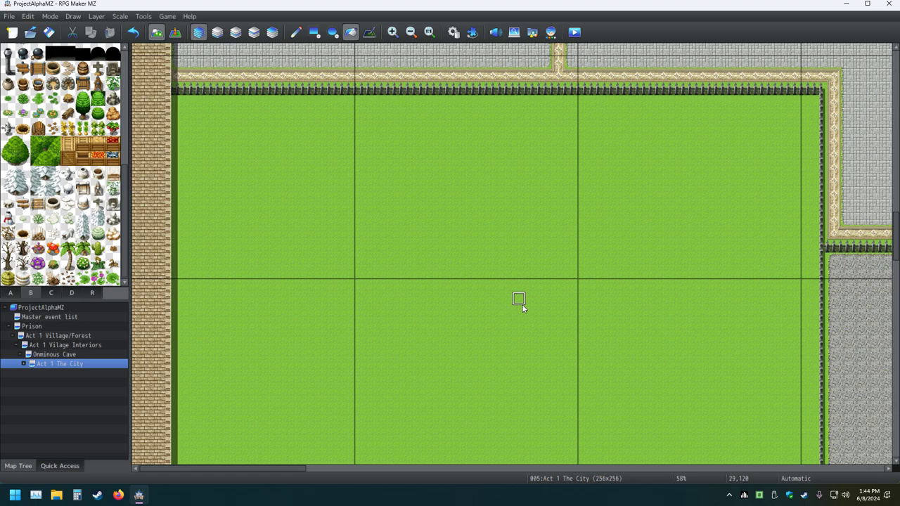
{"action": "left_click", "coordinate": [67, 354]}
{"action": "left_click", "coordinate": [73, 363]}
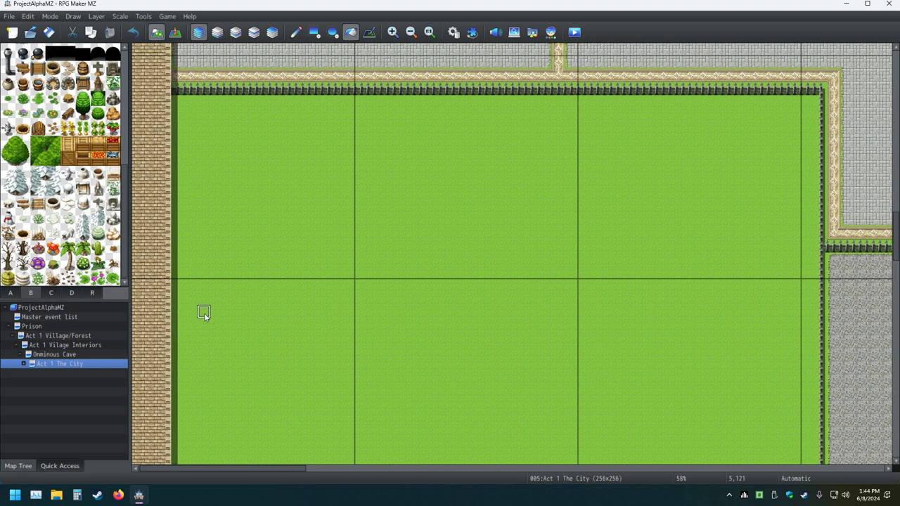